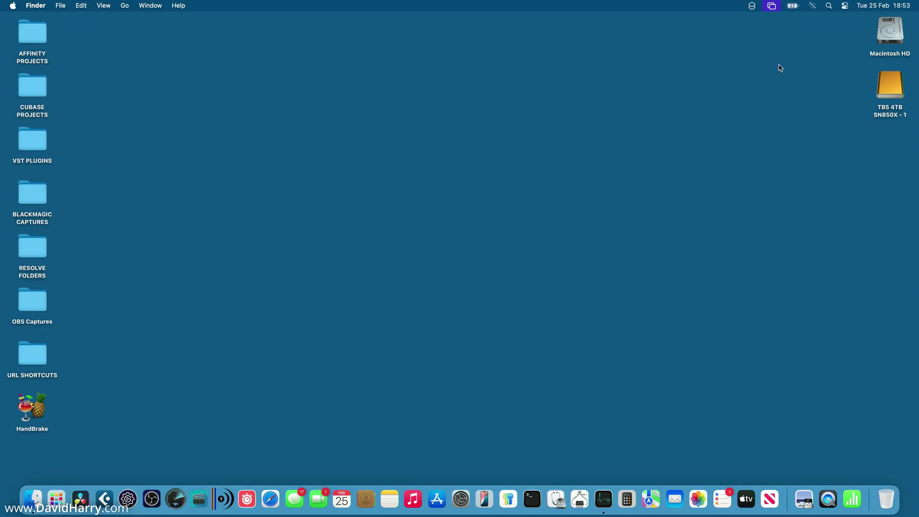
Open the information window for the Macintosh HD volume, check its capacity and available space, and close it.
right_click(890, 36)
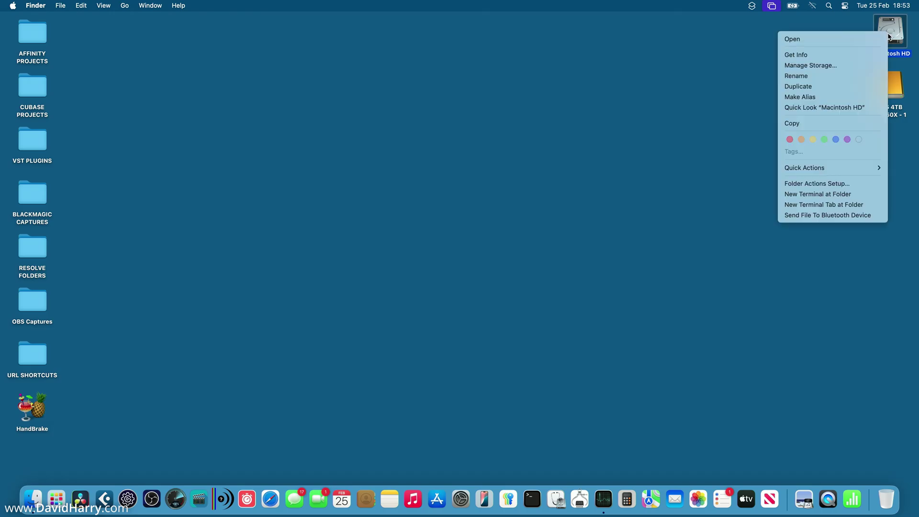
click(819, 56)
drag(183, 26, 507, 36)
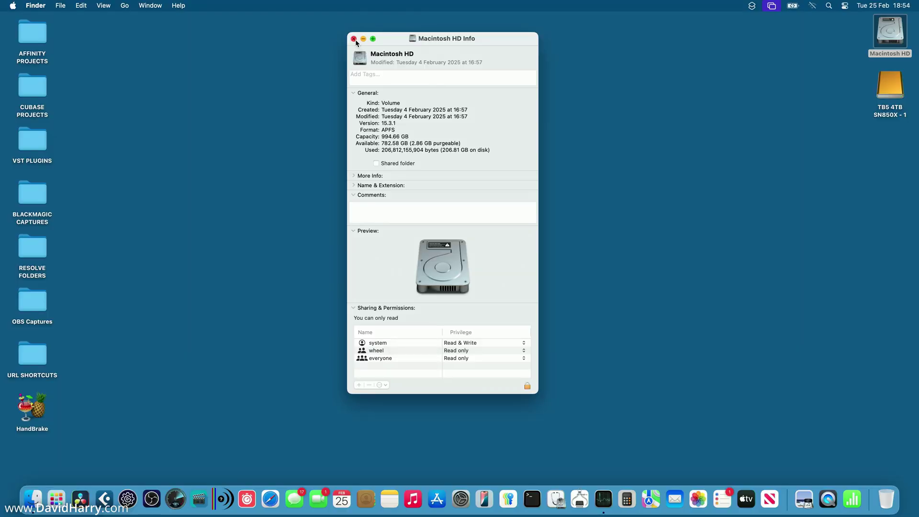
click(353, 38)
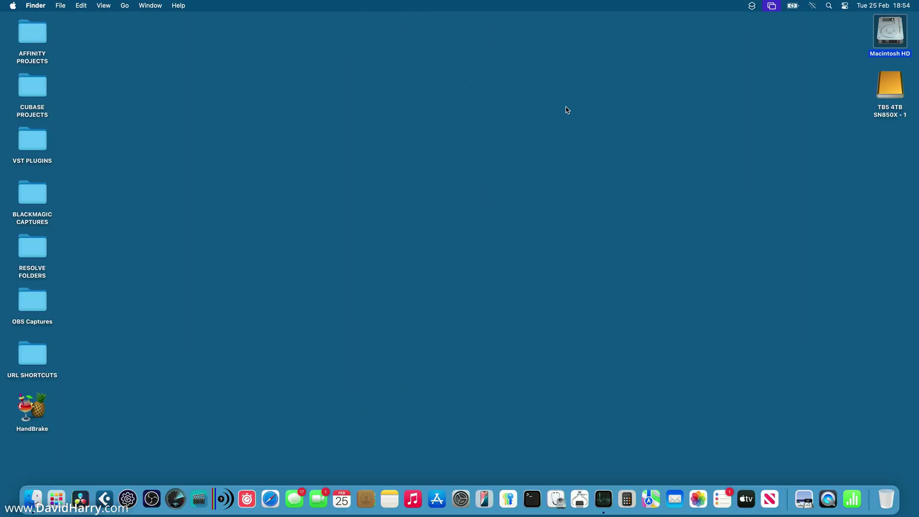
Open the external drive TB5 4TB SN850X - 1 to view its folders, and close its window.
click(893, 111)
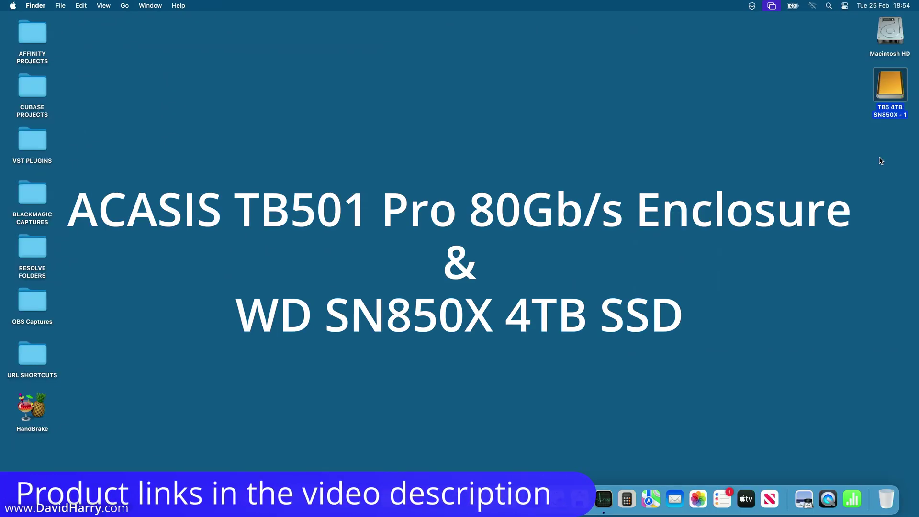
double_click(892, 94)
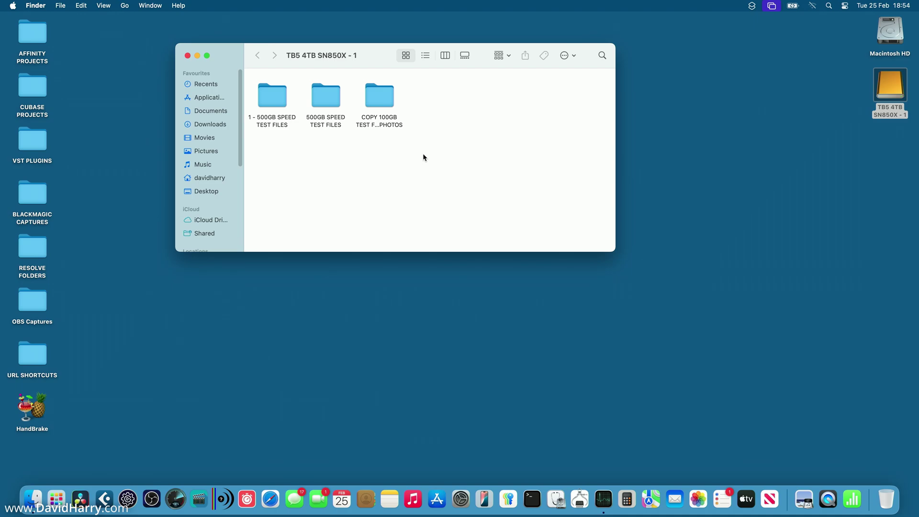
click(187, 55)
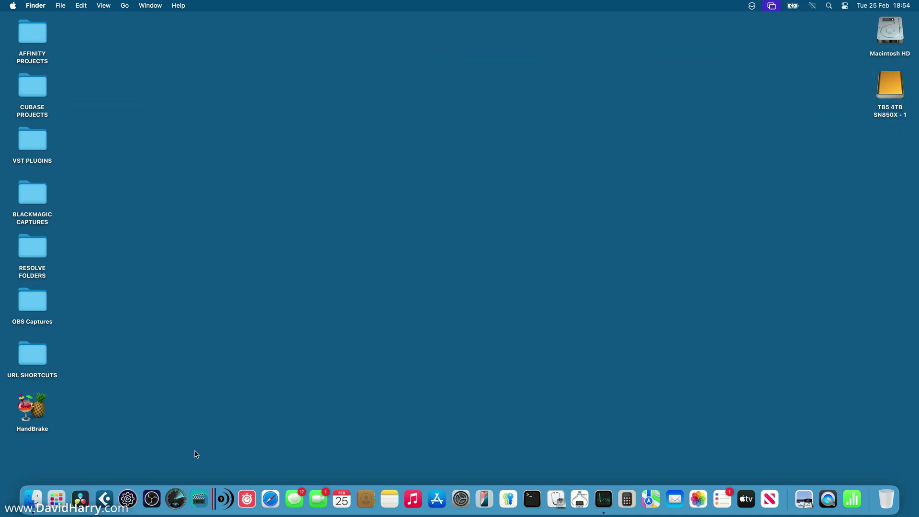
Run a Blackmagic Disk Speed Test on the internal drive, using the user's home folder as the target, and stop it.
click(176, 500)
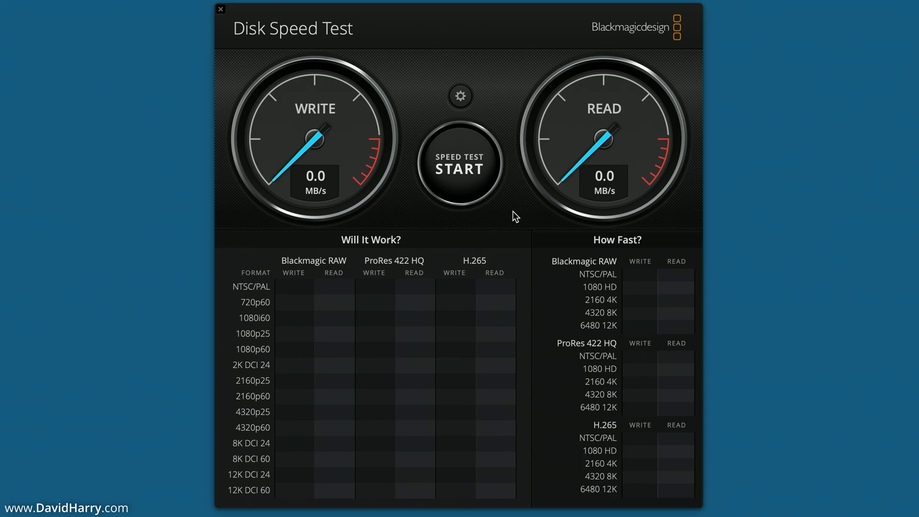
click(460, 96)
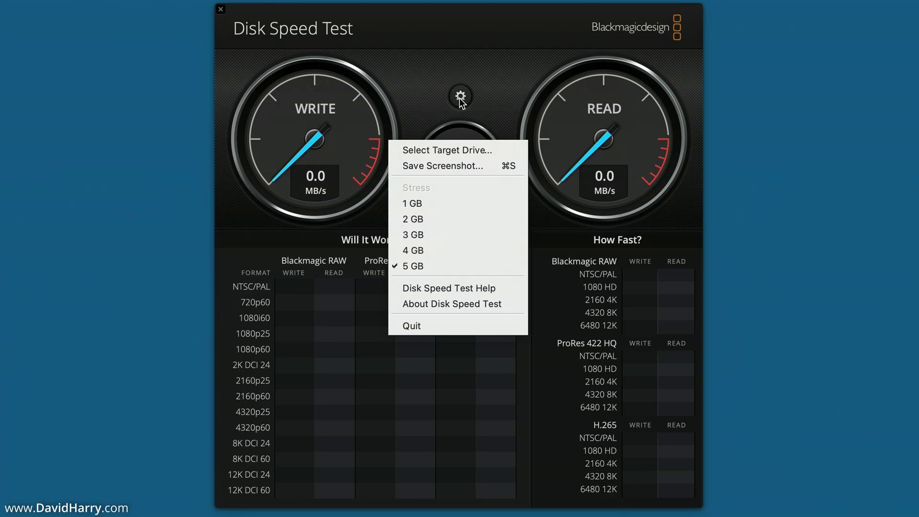
click(446, 151)
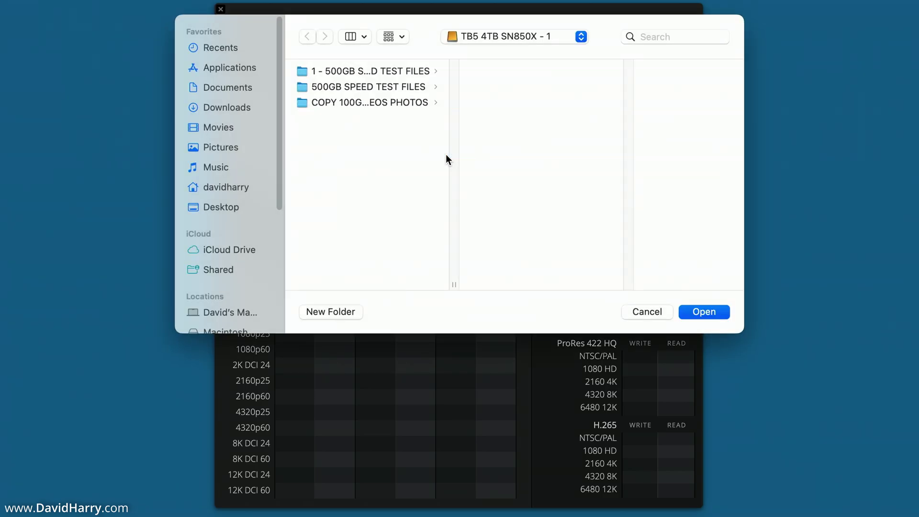
click(220, 187)
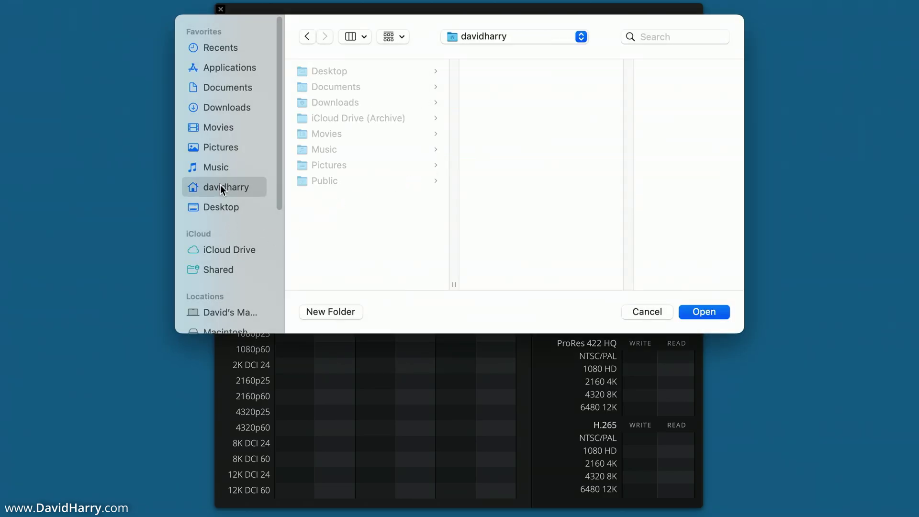
click(705, 312)
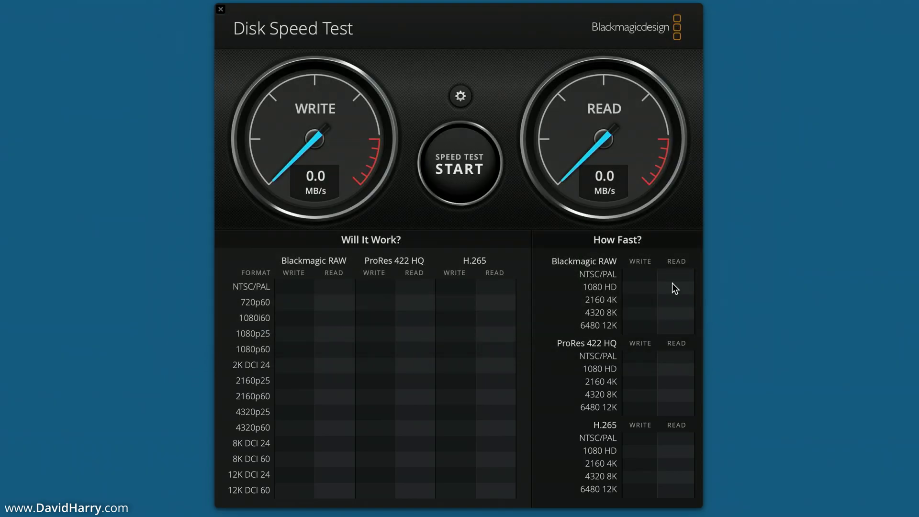
click(450, 156)
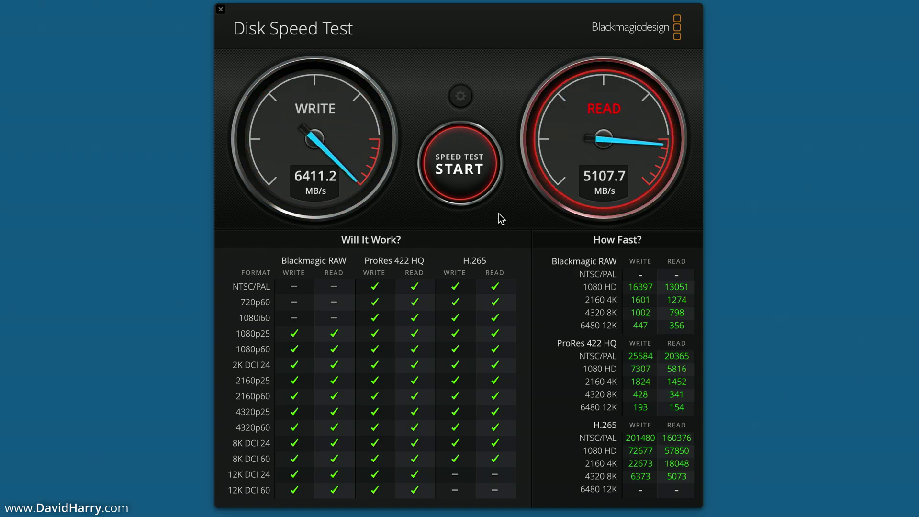
click(469, 167)
Run the speed test with TB5 4TB SN850X - 1 as the target drive, stop it, and close Disk Speed Test.
click(460, 96)
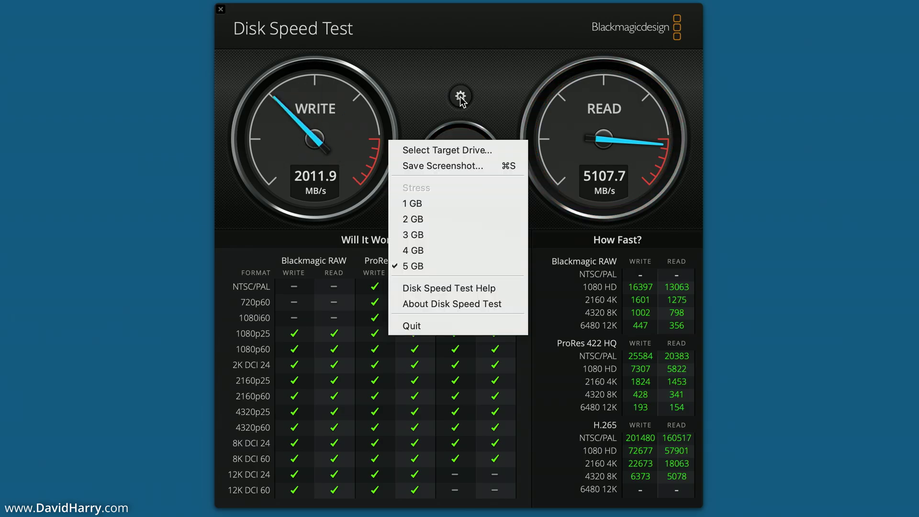
click(447, 152)
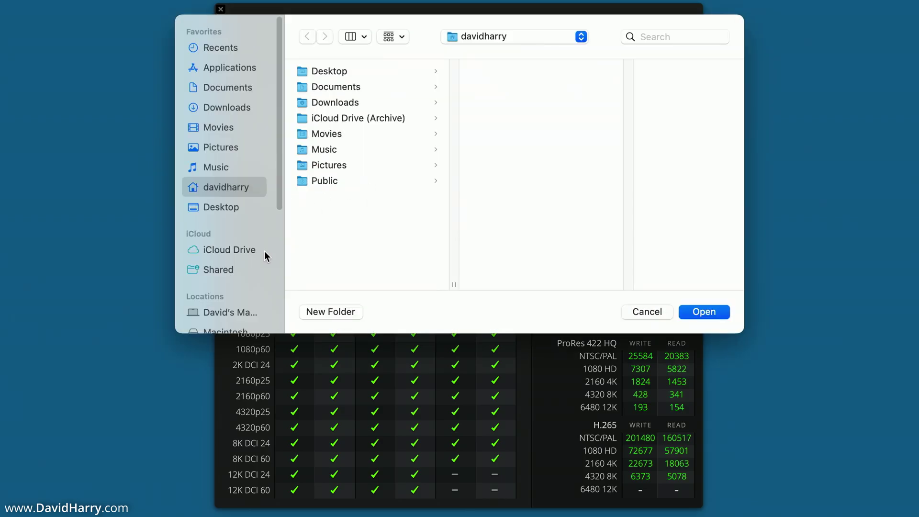
scroll(264, 251, down, 3)
click(227, 281)
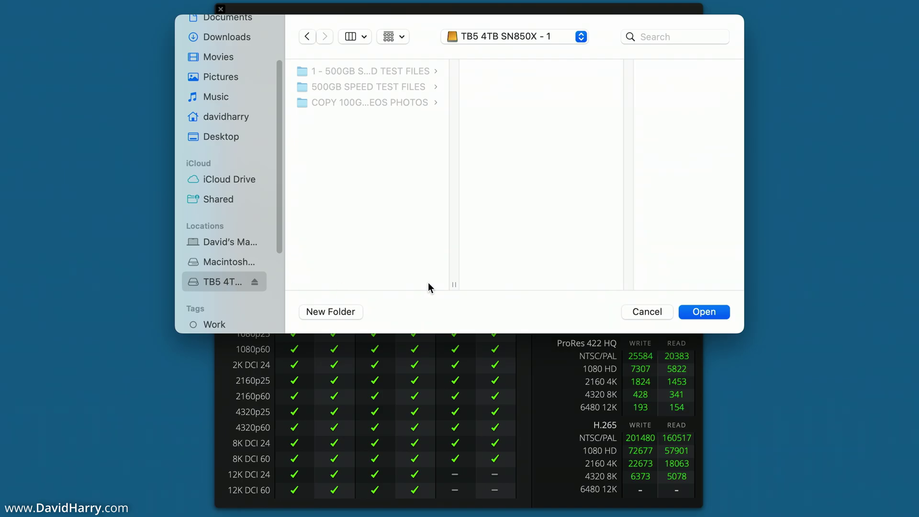
click(703, 312)
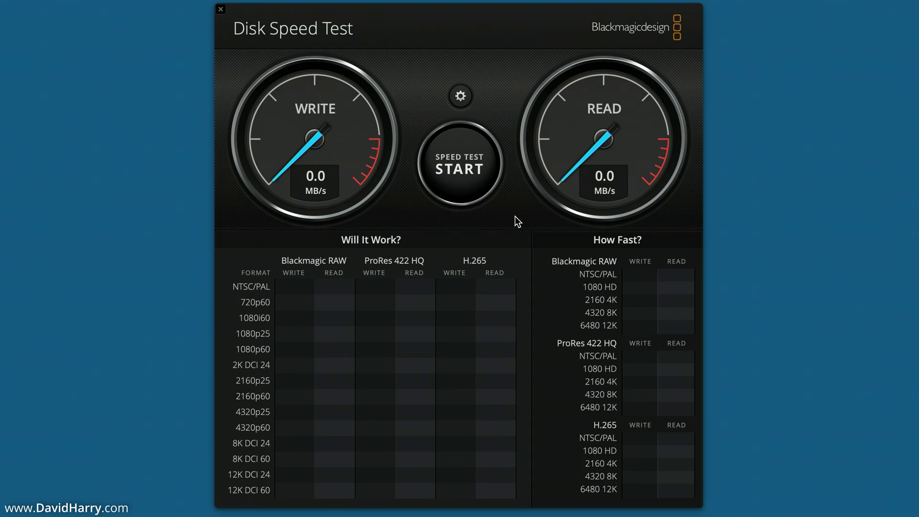
click(470, 174)
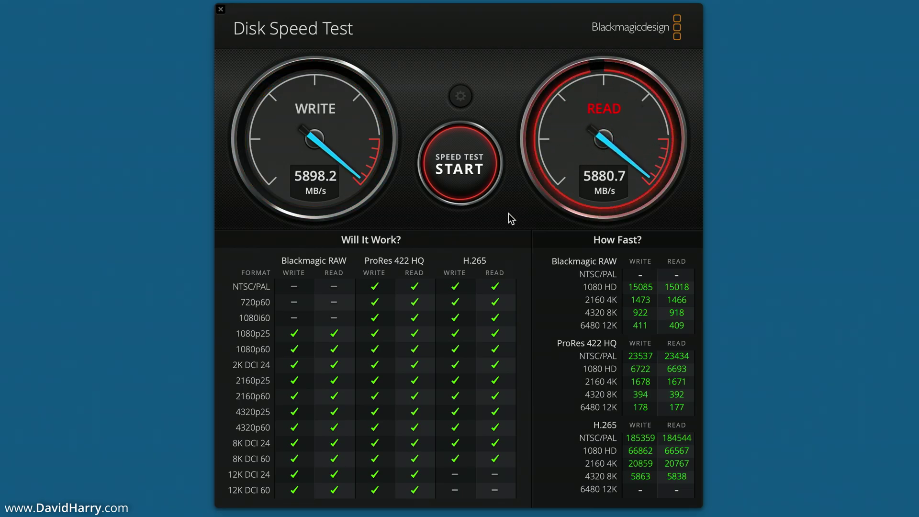
click(470, 176)
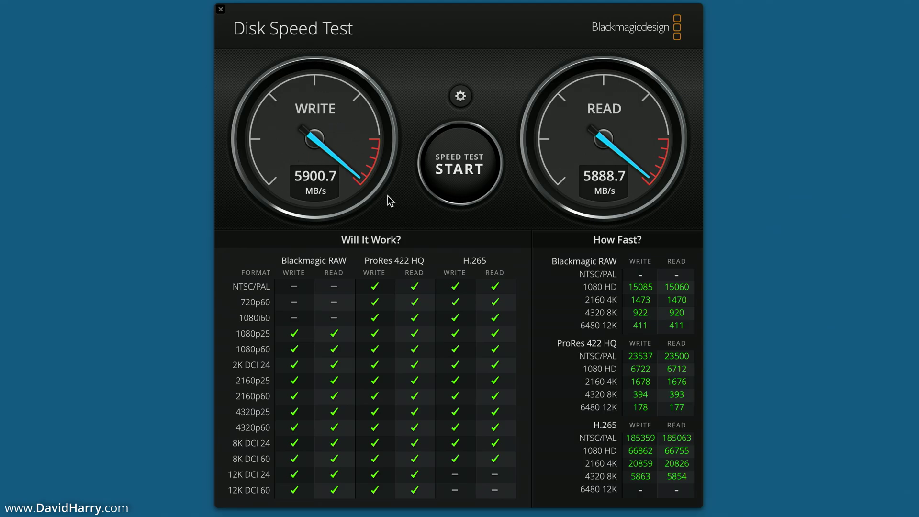
click(220, 9)
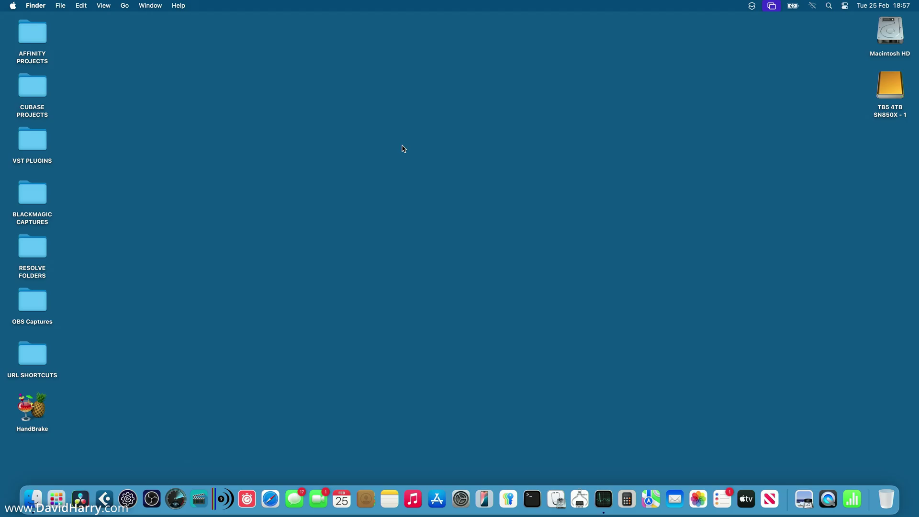
Show Activity Monitor's disk statistics and open TB5 4TB SN850X - 1 in a Finder window that leaves the statistics visible.
click(604, 499)
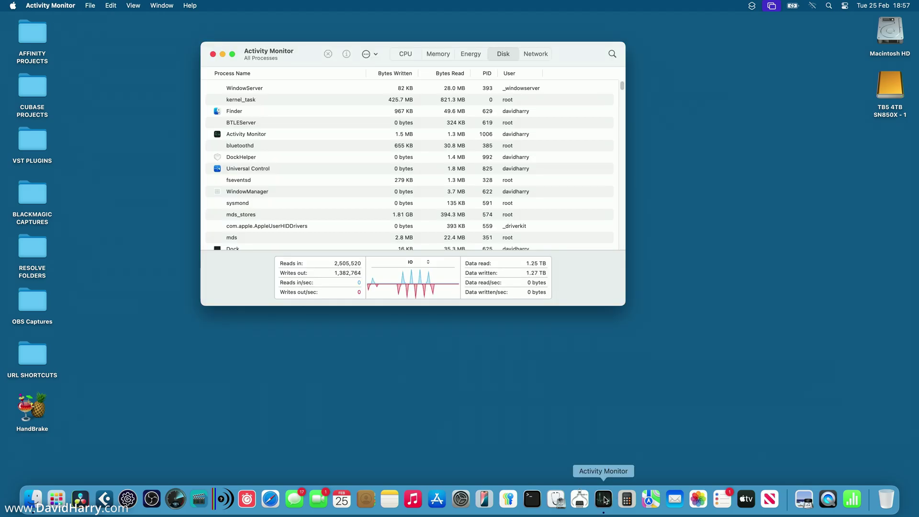
click(888, 85)
double_click(888, 84)
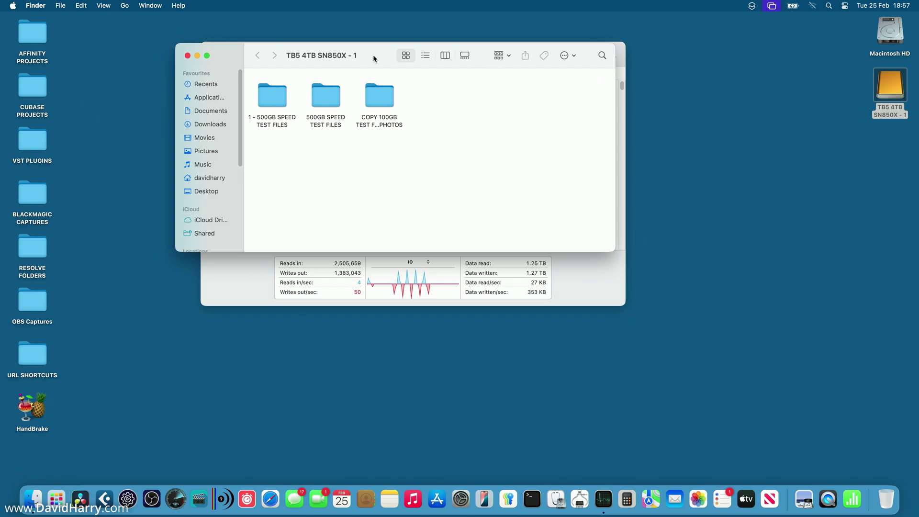
drag(372, 54, 380, 53)
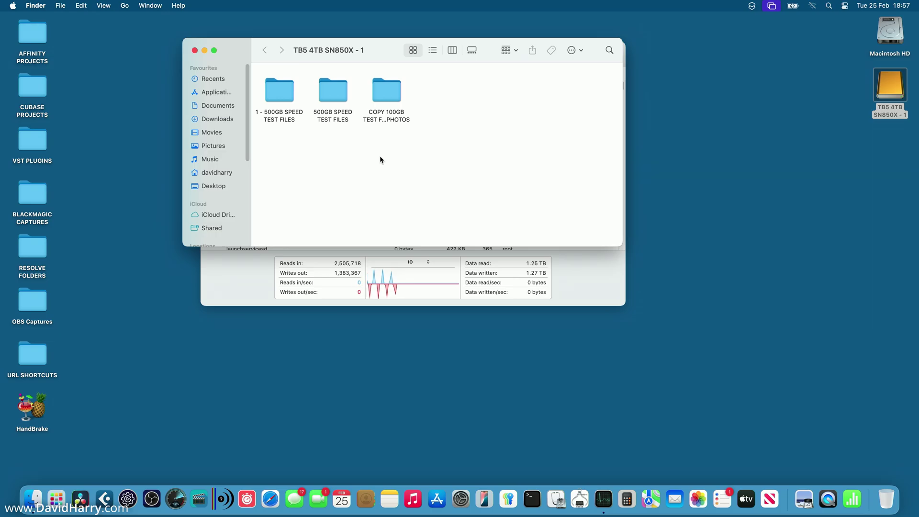
Check the size and item count of the COPY 100GB TEST FOLDER - VIDEOS PHOTOS folder in its information window.
right_click(389, 120)
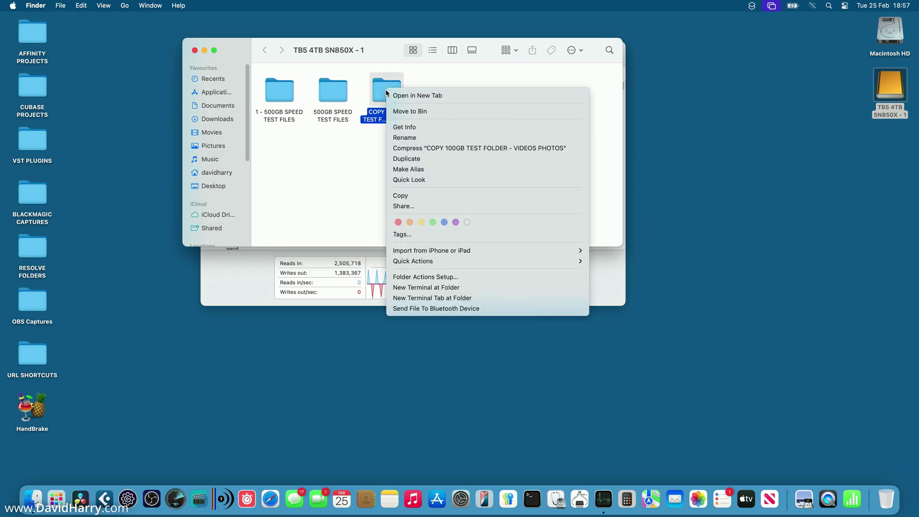
click(402, 128)
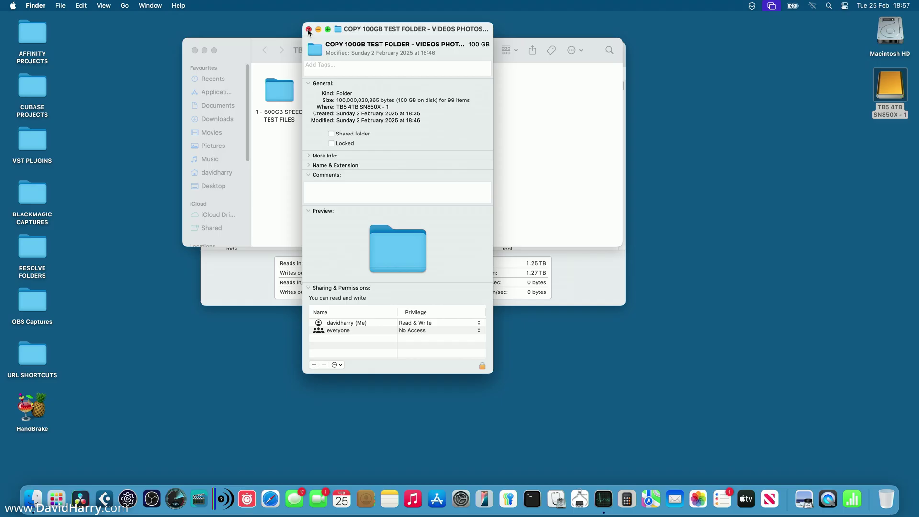
key(super+w)
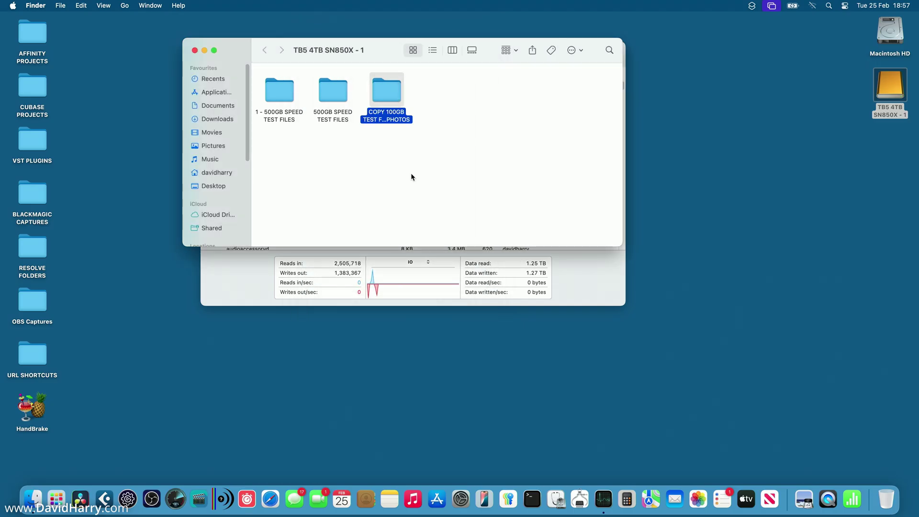
Copy the COPY 100GB TEST FOLDER - VIDEOS PHOTOS folder from the external drive to the desktop.
click(418, 180)
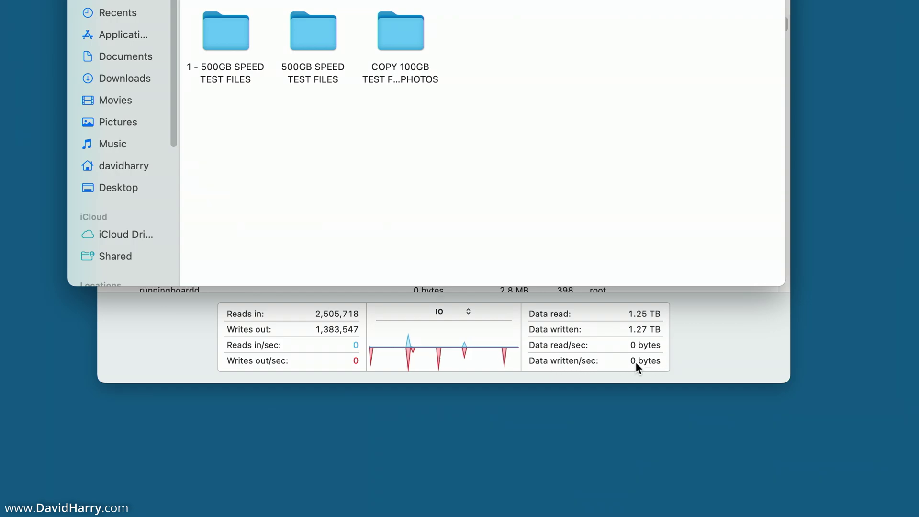
click(390, 30)
drag(390, 28, 439, 461)
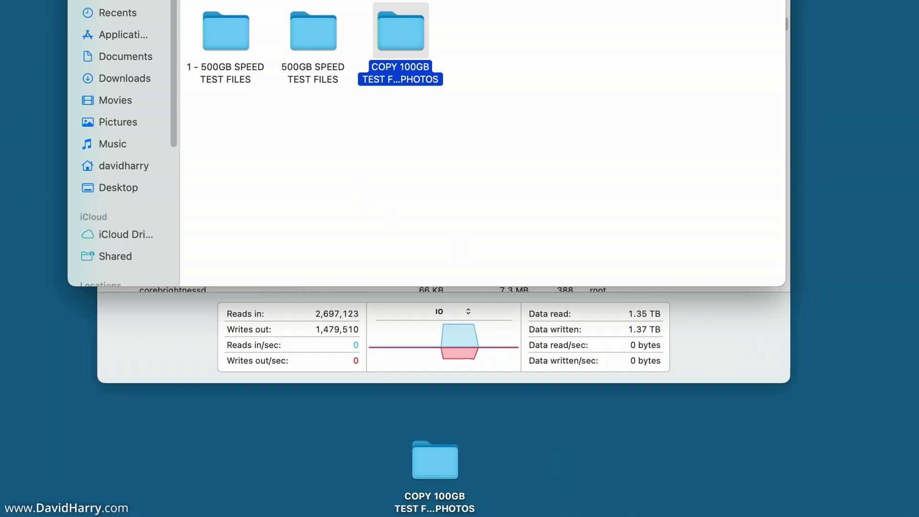
Check the information for the 500GB SPEED TEST FILES folder and copy the folder from the external drive to the desktop.
click(300, 33)
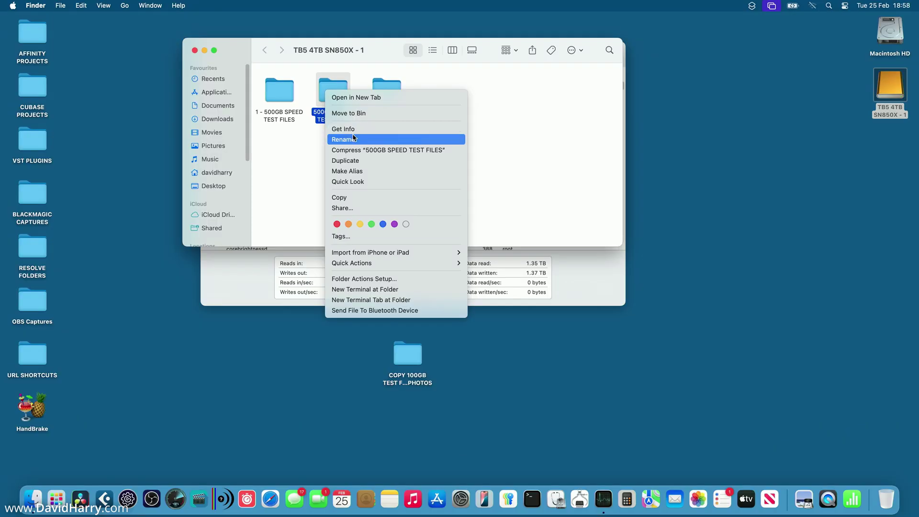
click(354, 129)
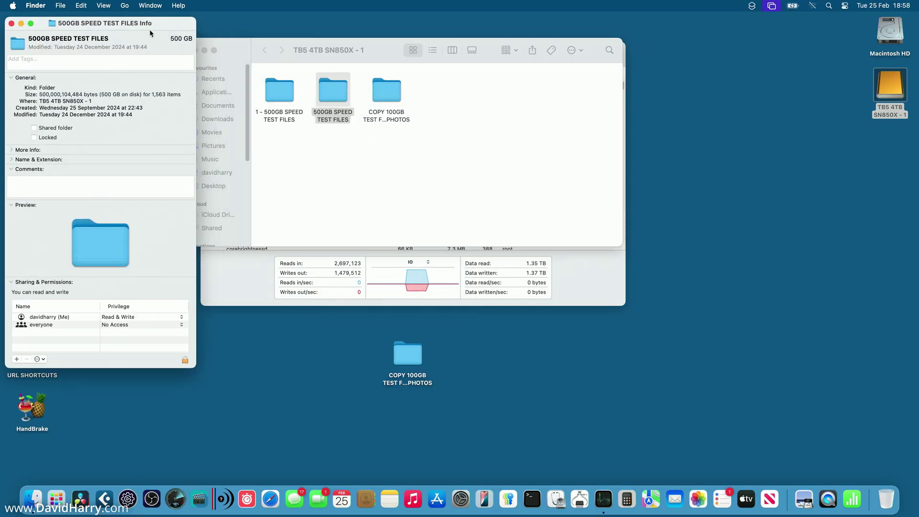
drag(266, 45, 435, 26)
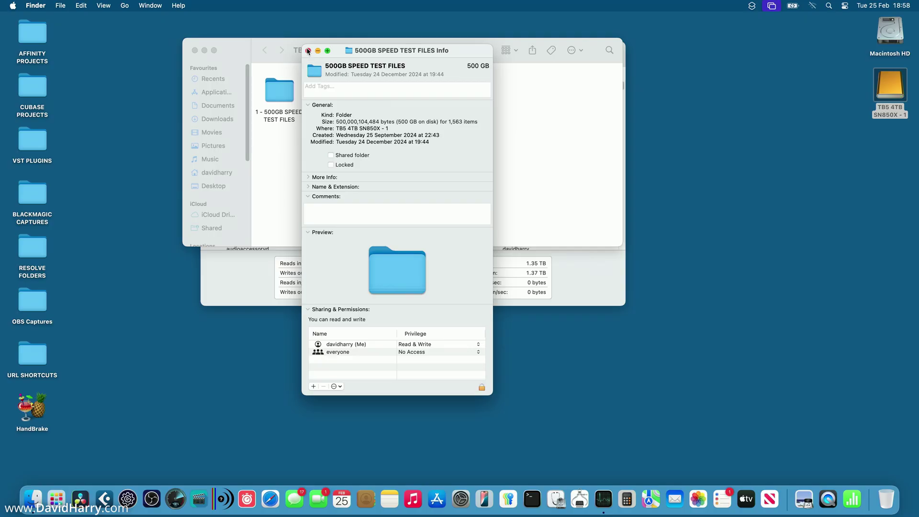
click(308, 50)
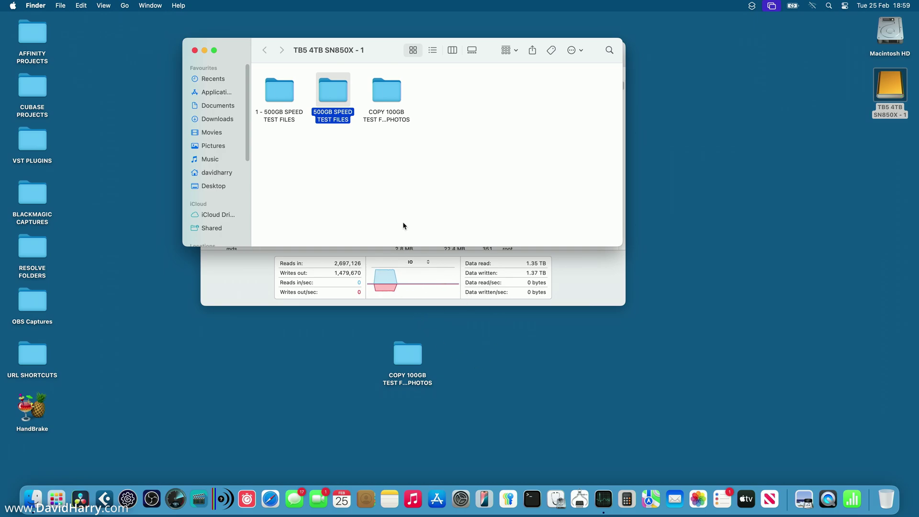
drag(341, 102, 575, 376)
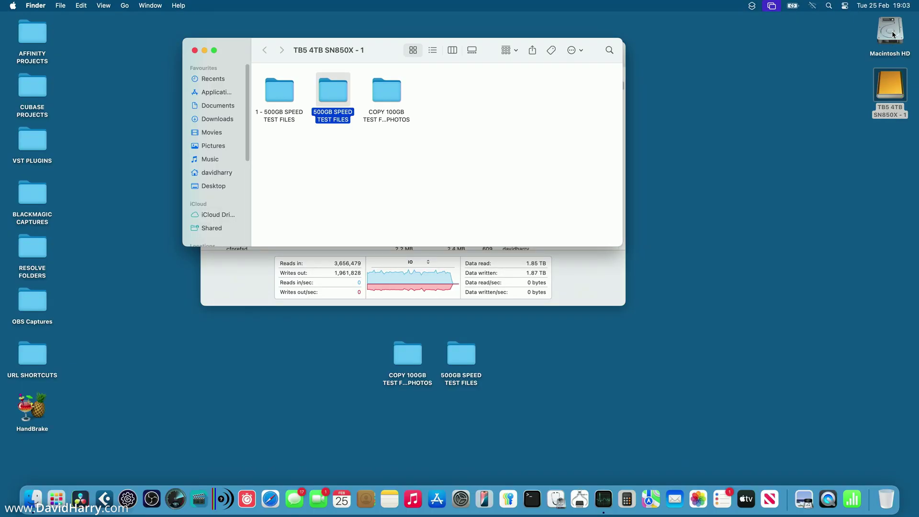
Reopen the information window for Macintosh HD and move it over the Finder window to check the remaining space.
right_click(892, 35)
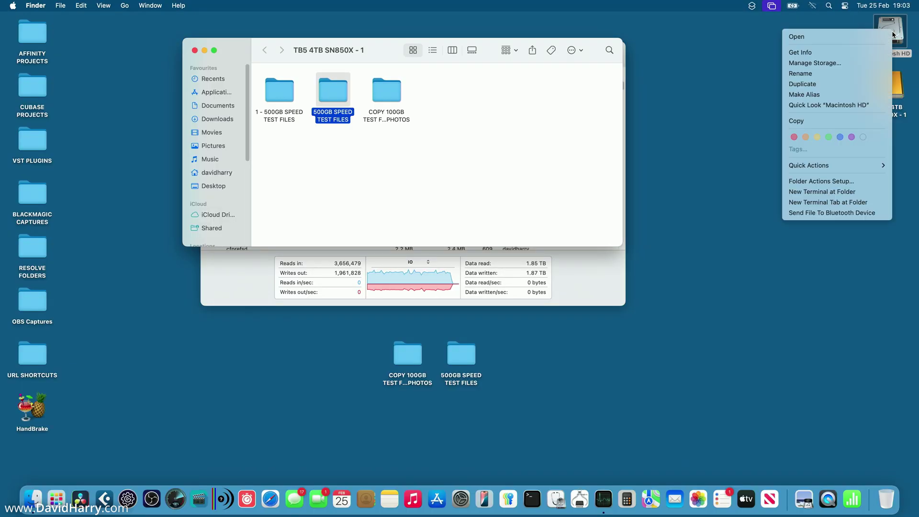
click(840, 53)
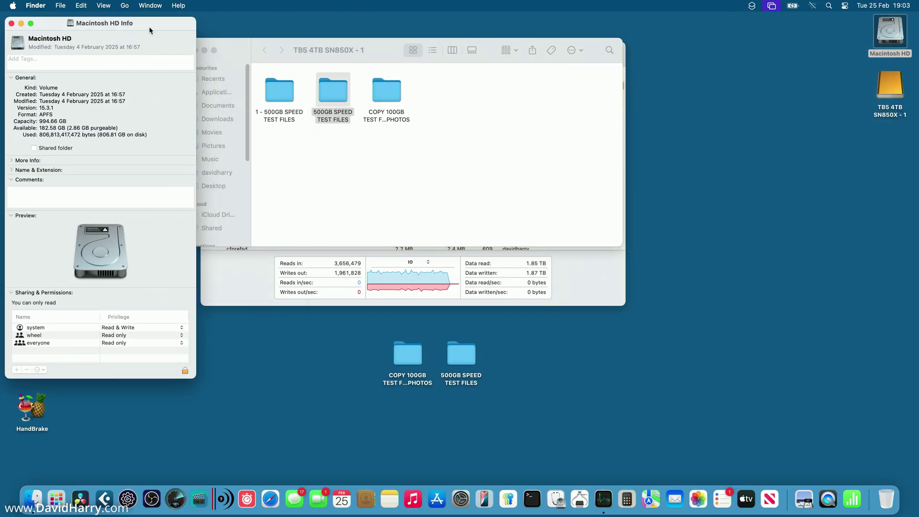
drag(156, 25, 504, 39)
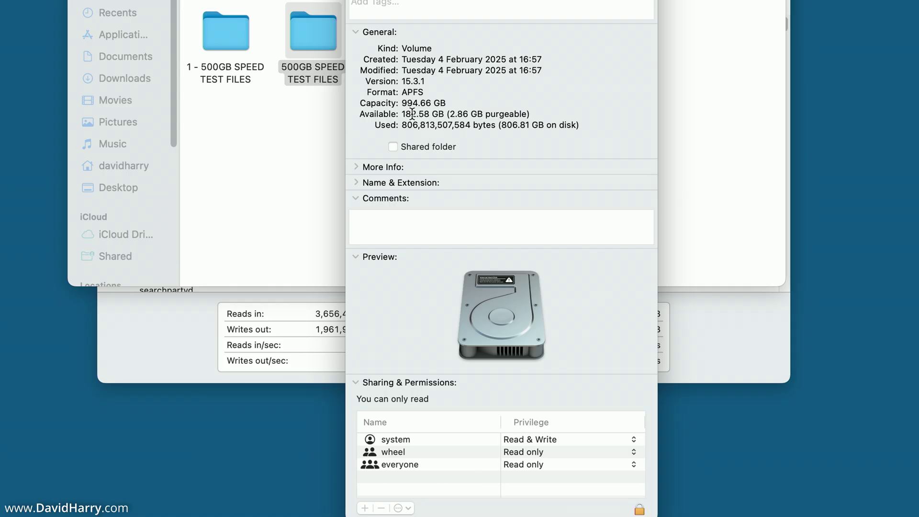
Close the Macintosh HD information window and rename the desktop's COPY 100GB TEST FOLDER - VIDEOS PHOTOS folder as 100GB TEST FOLDER - VIDEOS PHOTOS.
key(super+w)
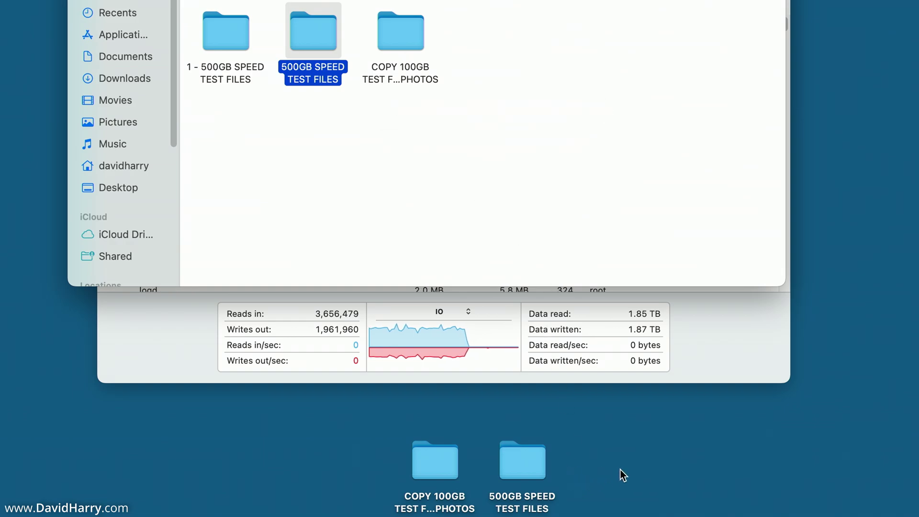
click(430, 500)
click(430, 499)
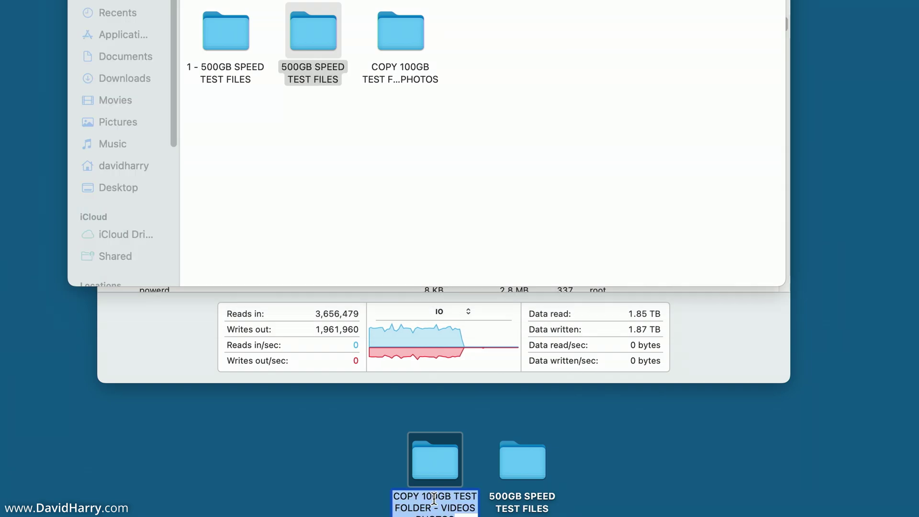
click(424, 497)
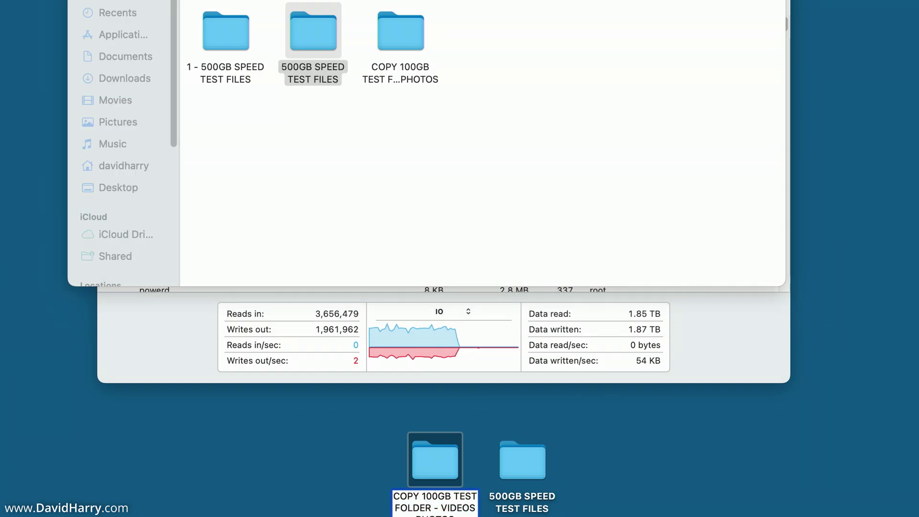
key(BackSpace)
key(BackSpace)
key(BackSpace)
key(BackSpace)
key(BackSpace)
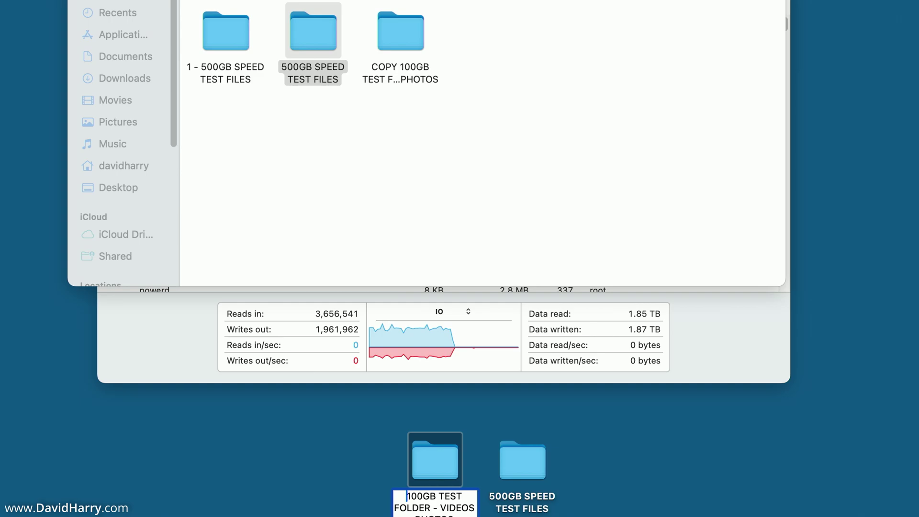
click(627, 484)
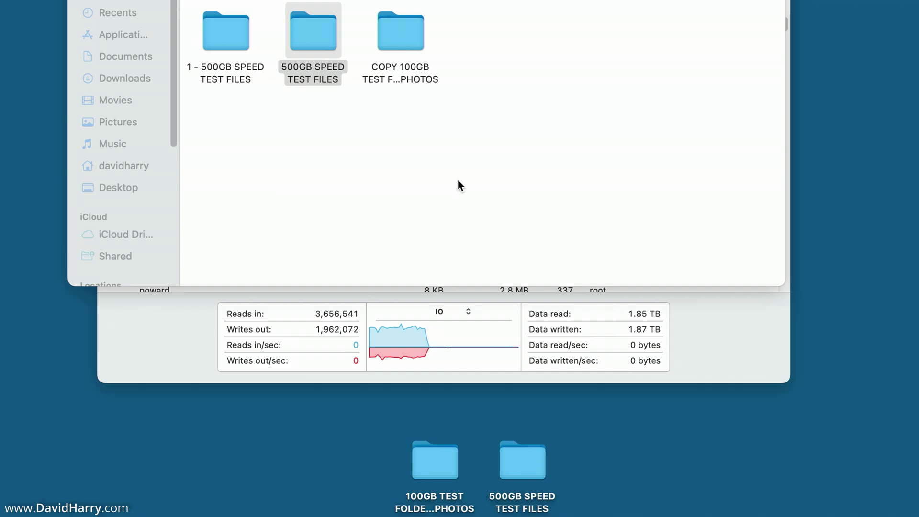
Copy the COPY 100GB TEST FOLDER - VIDEOS PHOTOS folder from the external drive to the desktop again, beside the 500GB SPEED TEST FILES folder.
drag(402, 37, 623, 453)
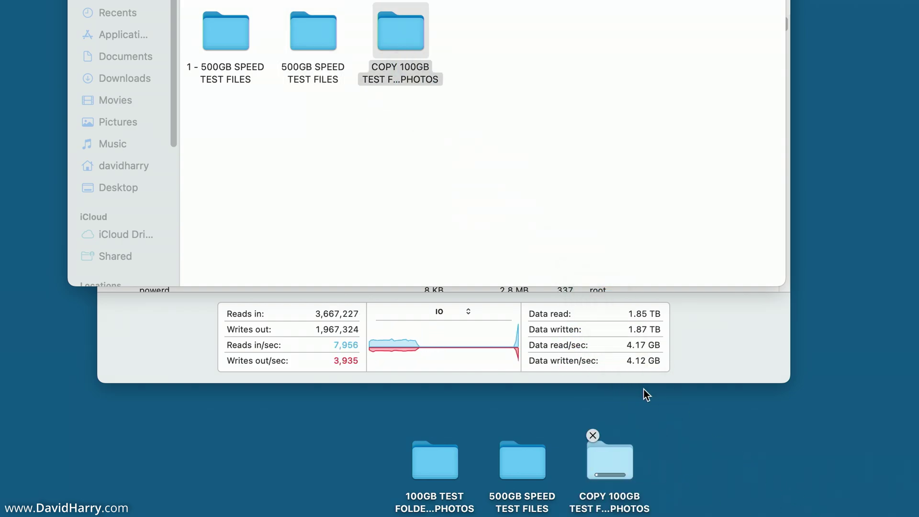